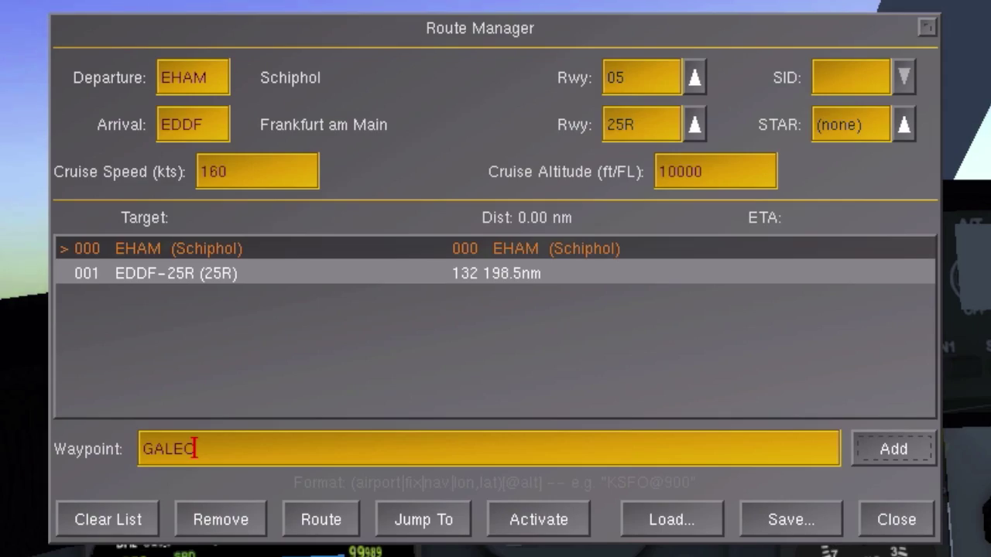
Add the GALEC waypoint to the EHAM–EDDF 25R route
key("Return")
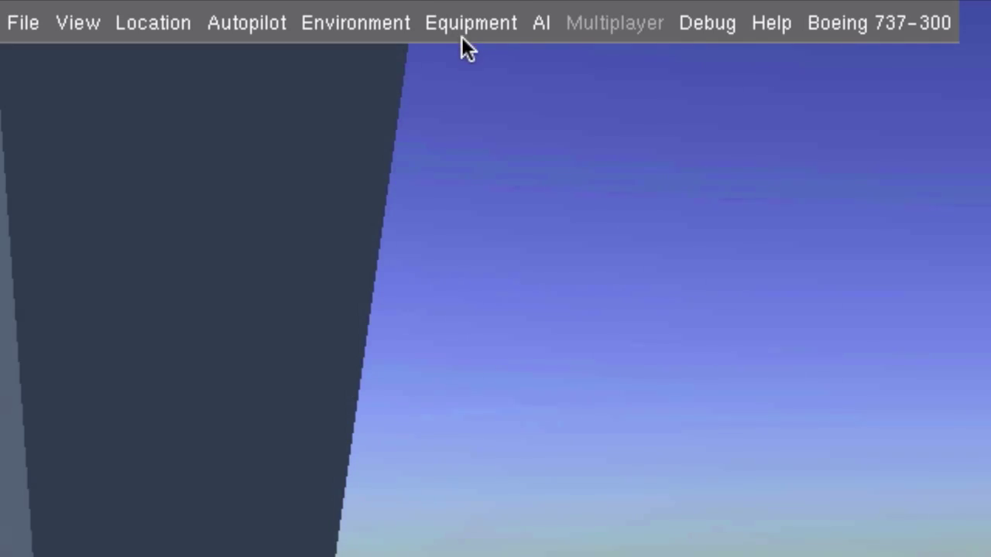
Run a GPS airport search for EDDF, finding Frankfurt am Main at bearing 129, 208.3 nm
left_click(461, 30)
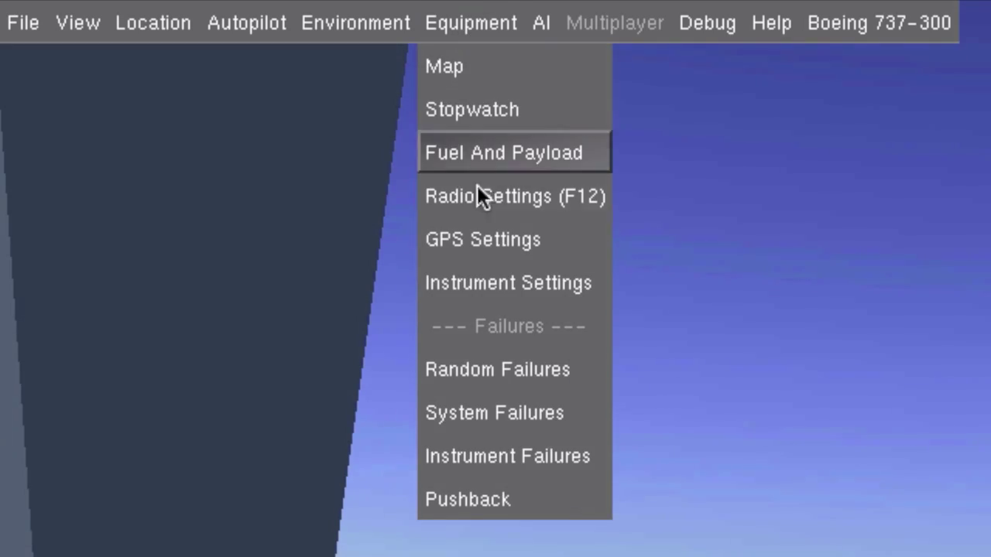
left_click(482, 239)
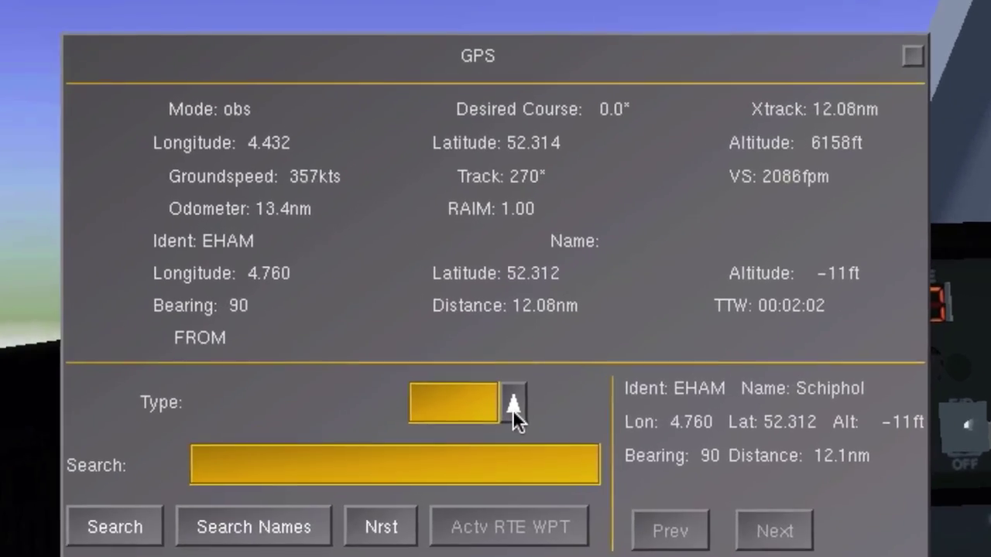
left_click(503, 326)
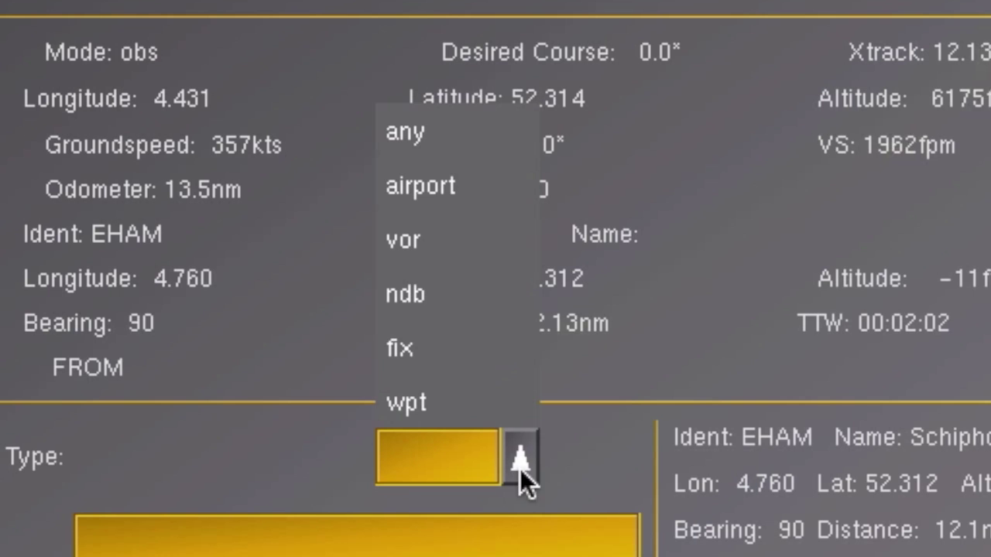
left_click(508, 197)
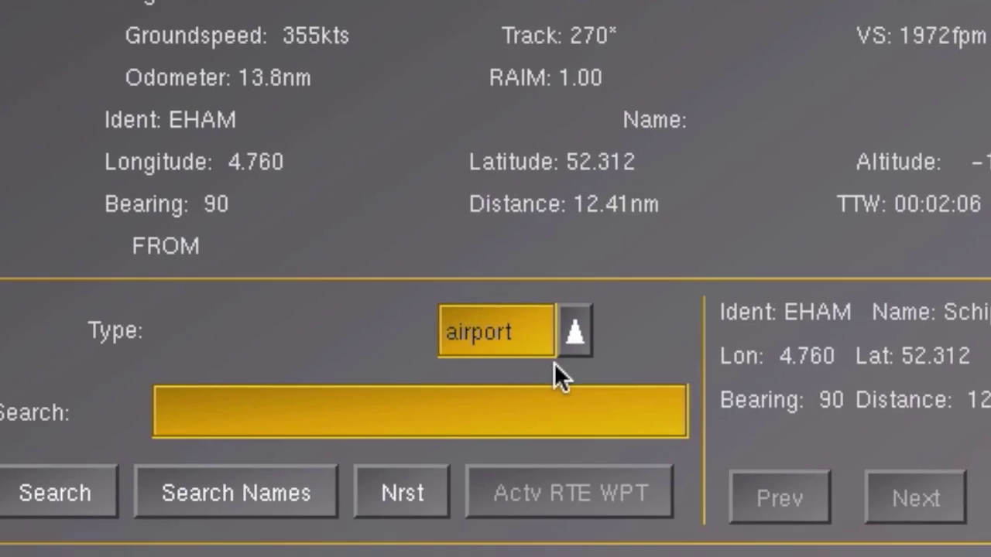
left_click(558, 417)
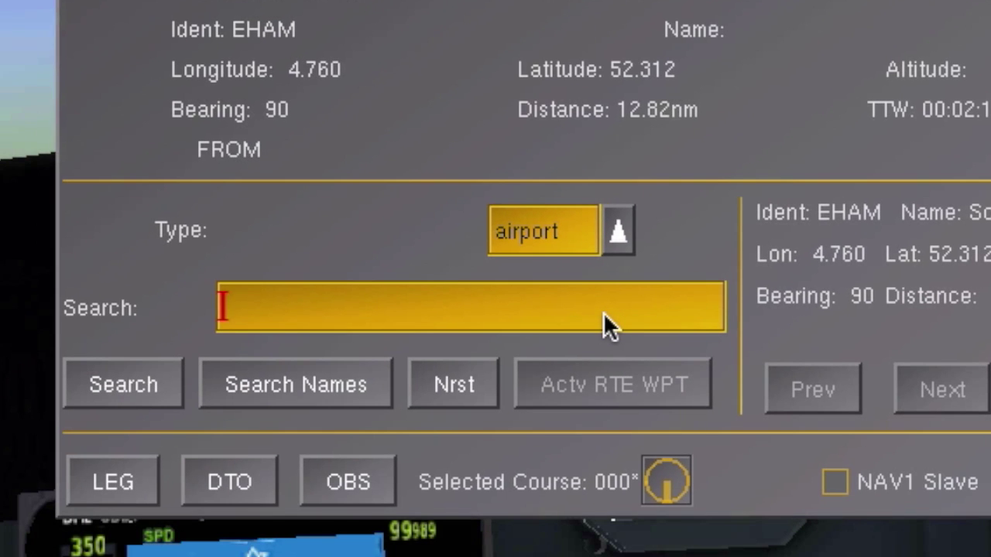
type("EDDF")
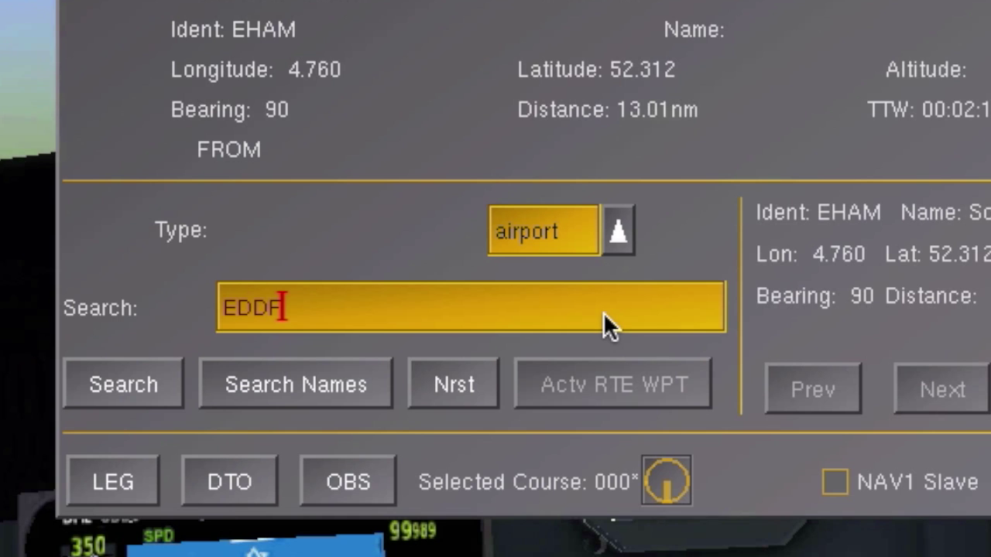
left_click(117, 390)
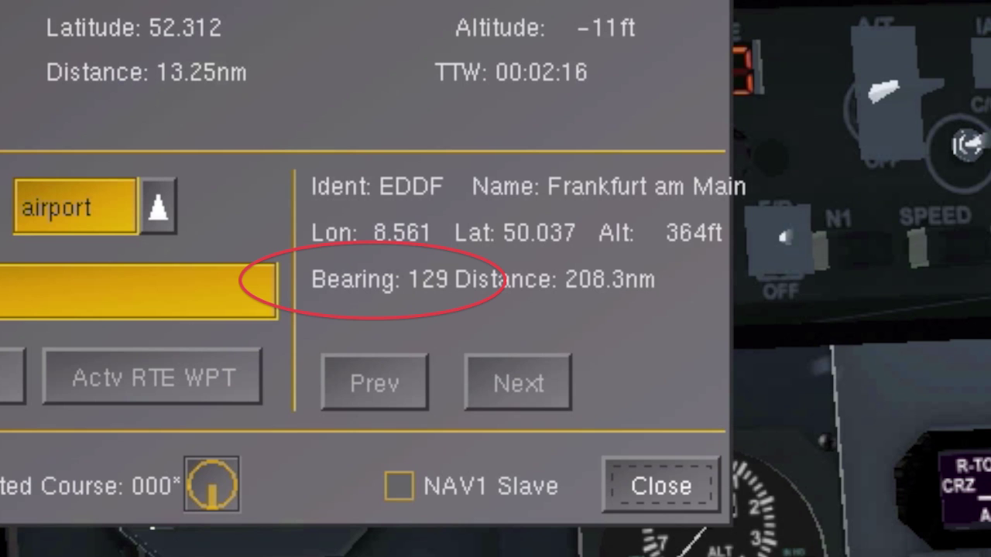
left_click(246, 22)
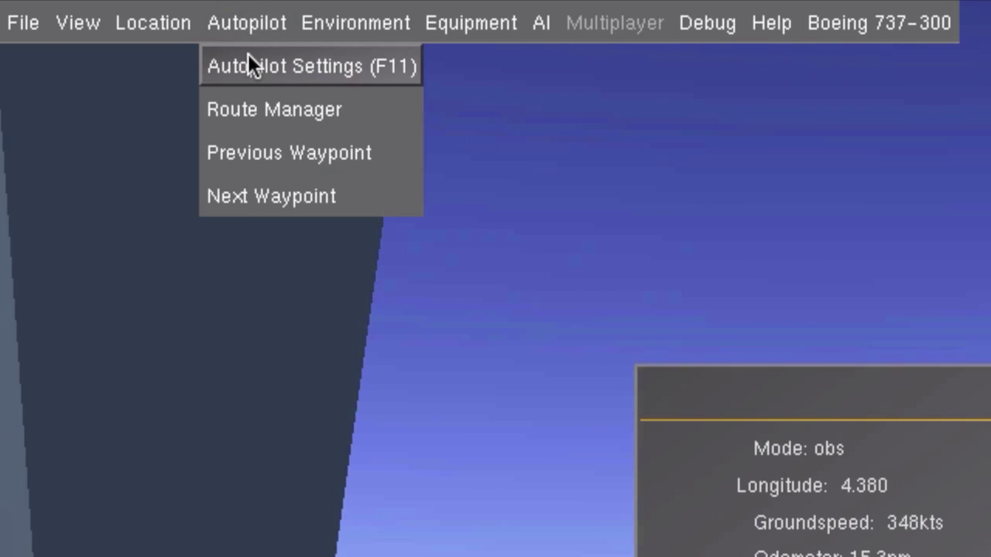
Set the autopilot to hold a true heading of 129
left_click(248, 58)
left_click(662, 275)
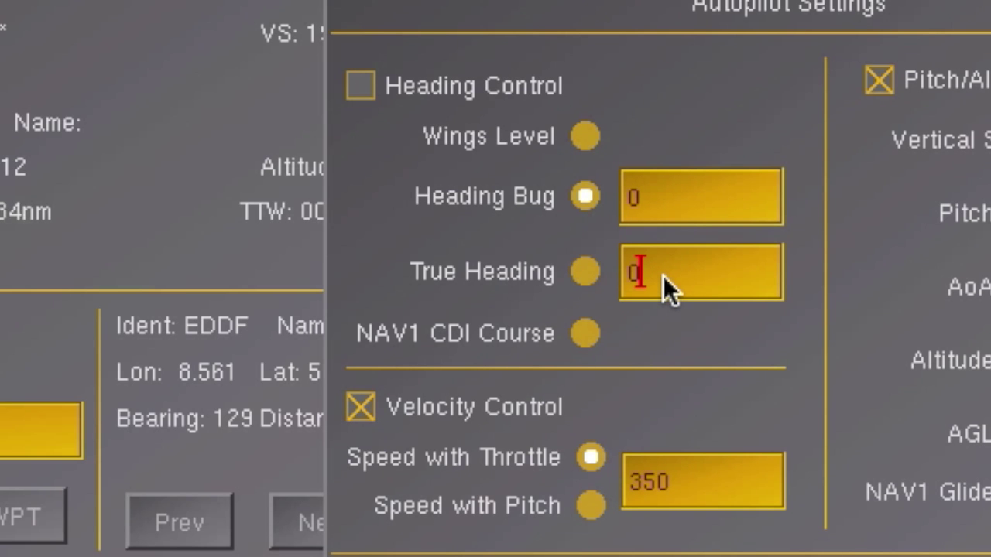
type("129")
left_click(583, 272)
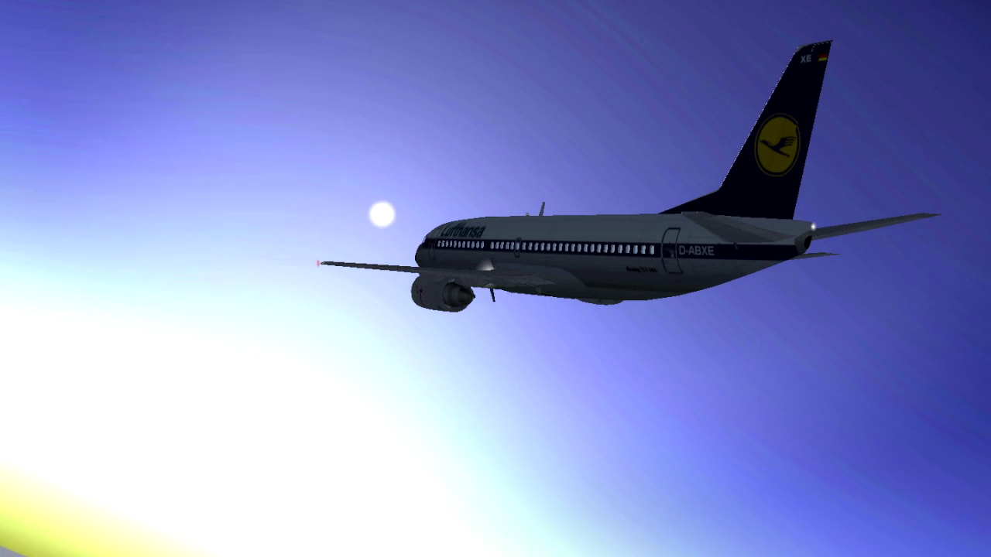
Switch to the cockpit view and bring up an empty Route Manager
key("v")
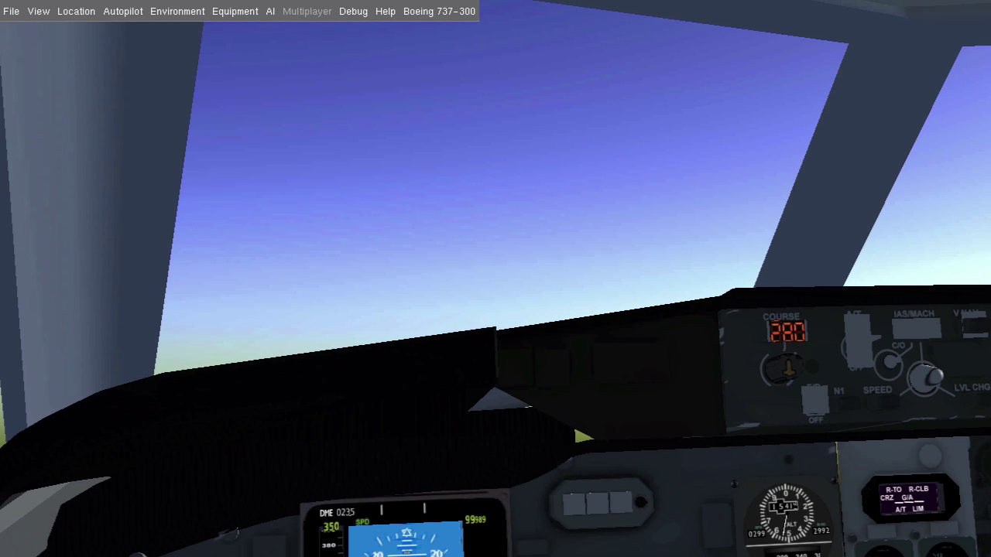
left_click(123, 11)
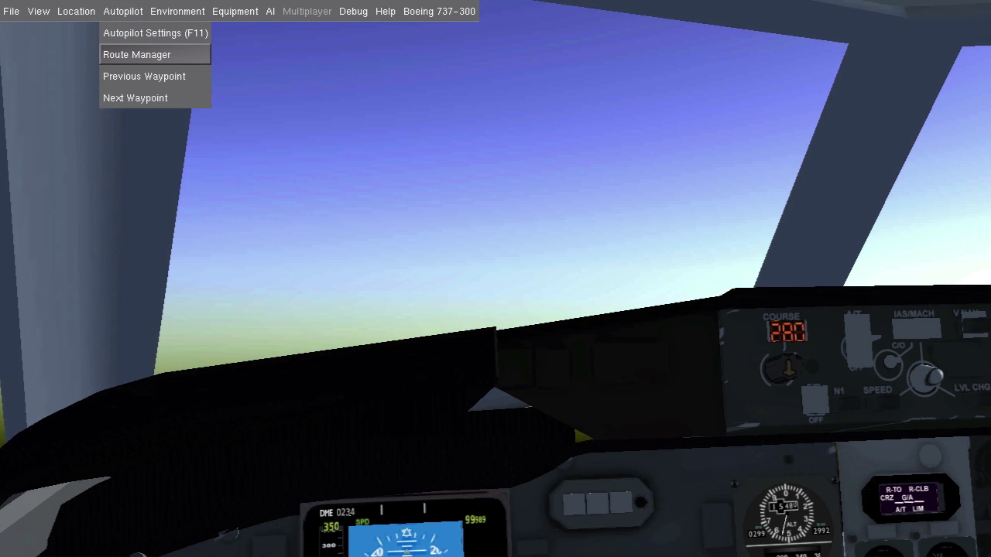
left_click(132, 53)
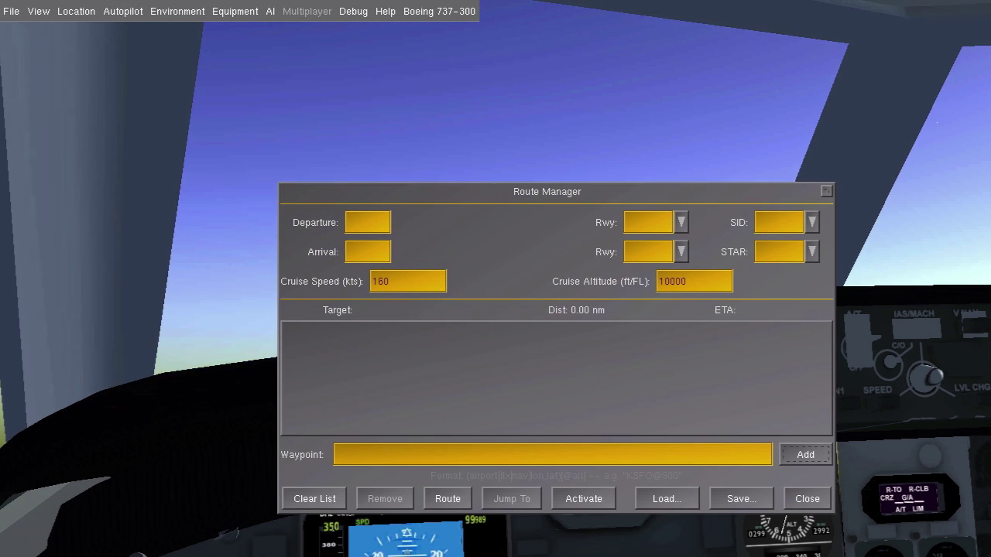
left_click(347, 222)
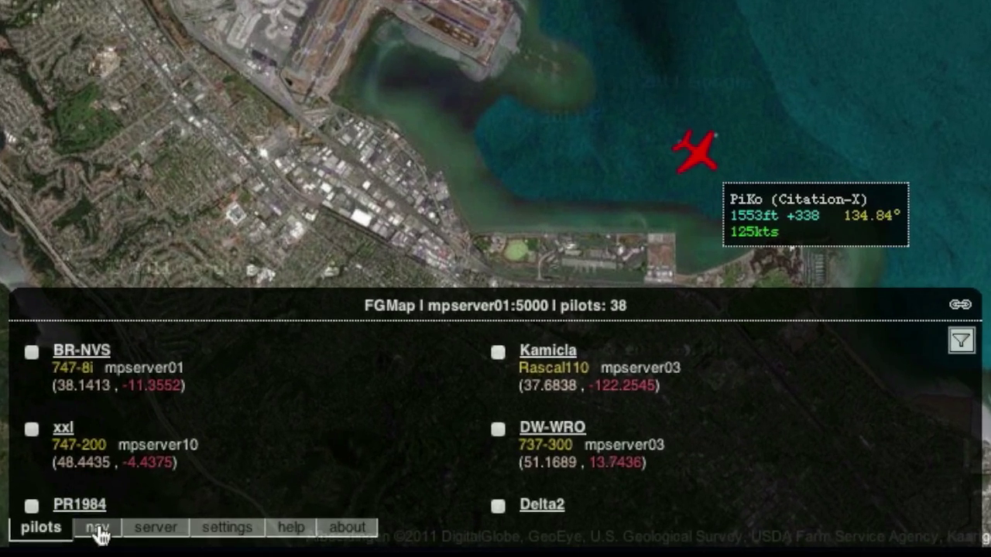
left_click(266, 545)
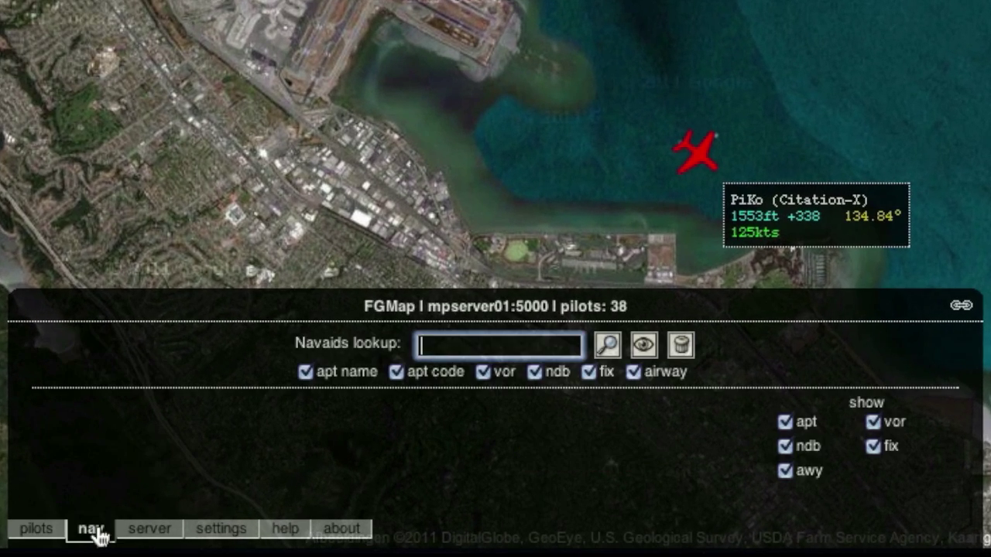
type("EDDF")
key("Return")
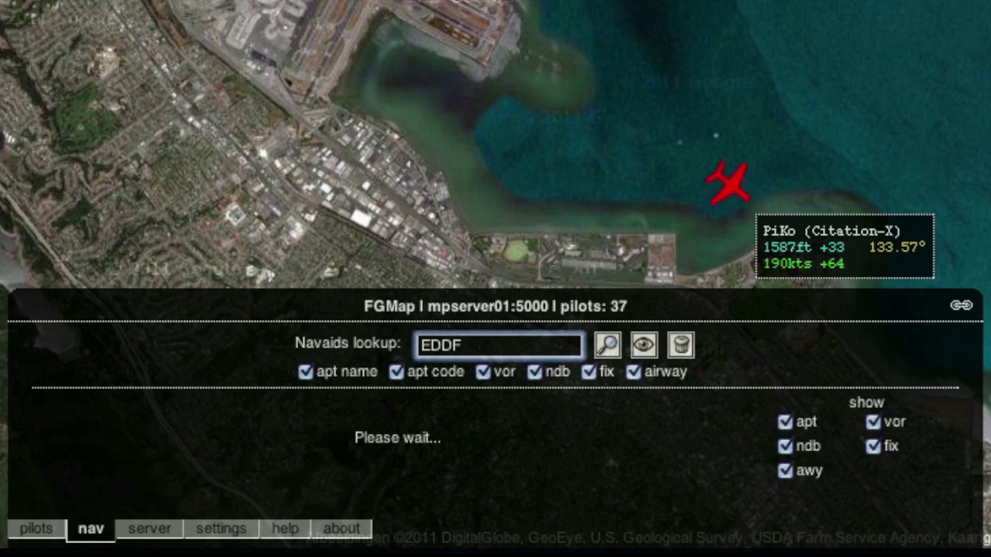
left_click(258, 416)
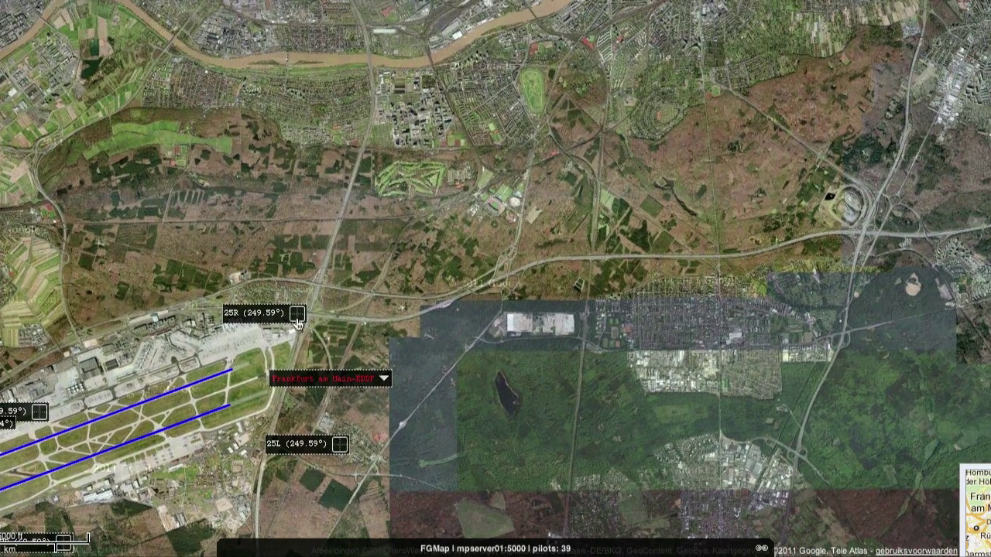
left_click(297, 318)
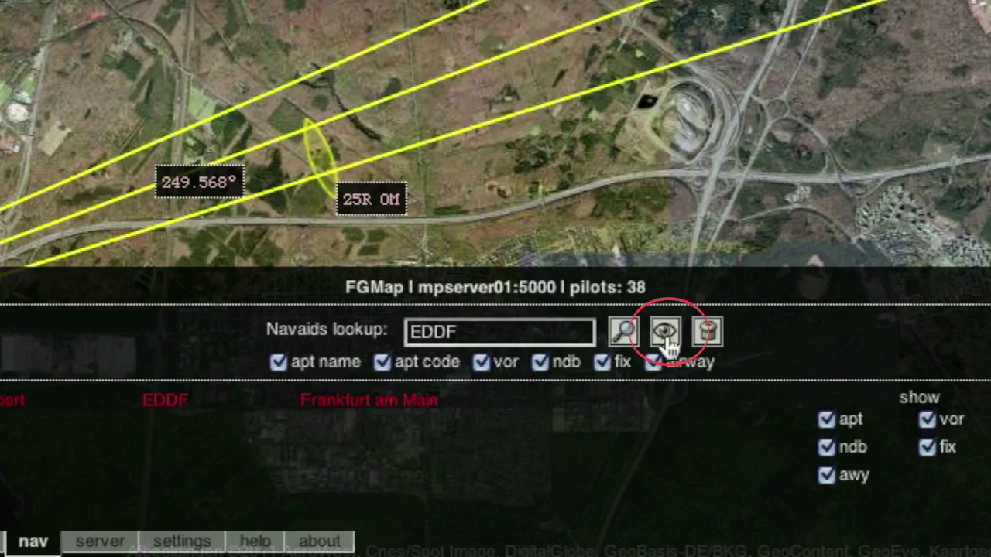
left_click(666, 345)
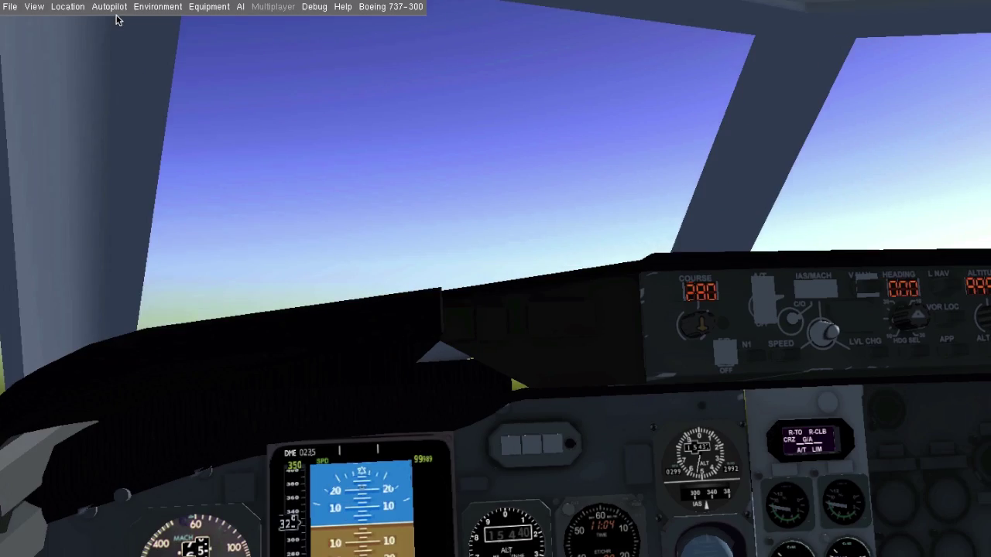
Set the Route Manager arrival to EDDF with runway 25R
left_click(118, 10)
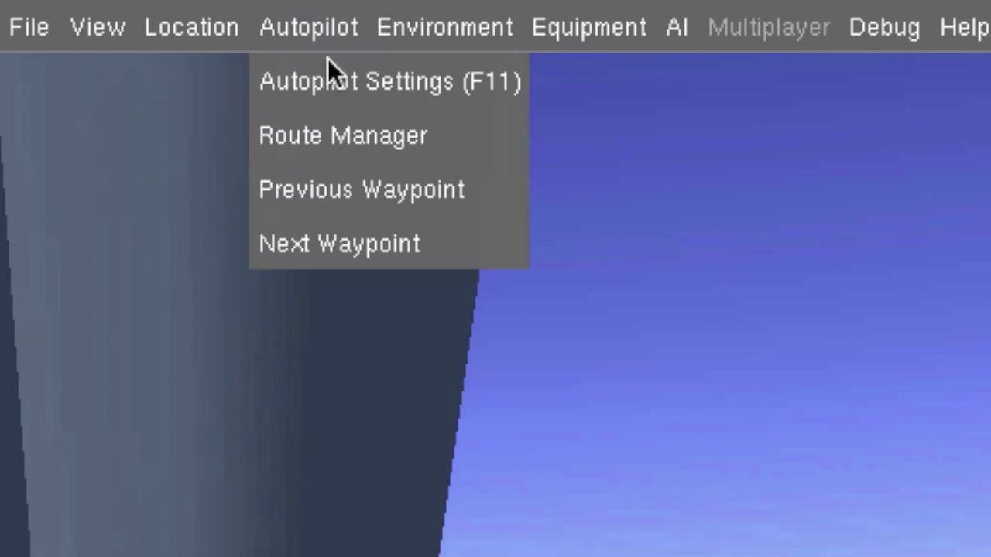
left_click(327, 136)
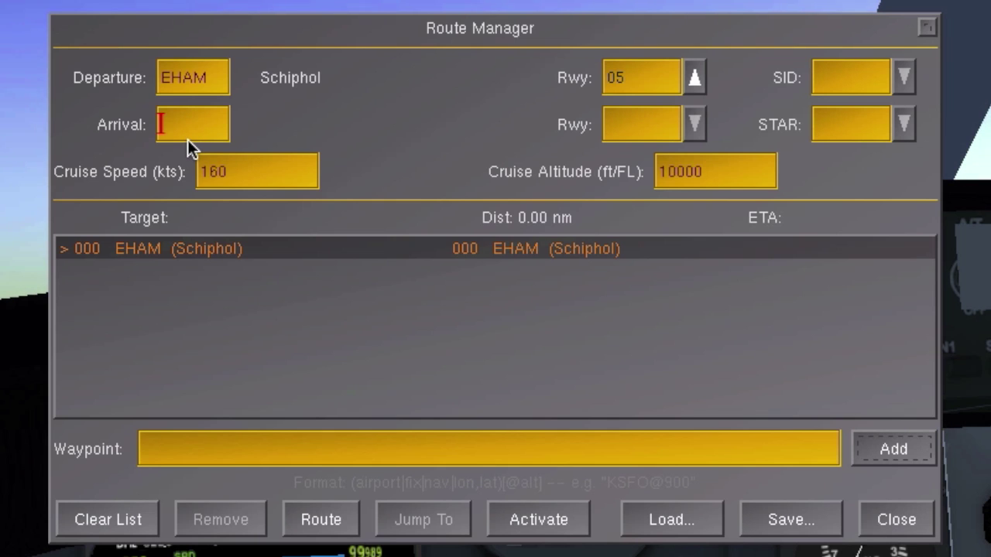
type("EDDF")
key("Return")
left_click(693, 125)
left_click(654, 55)
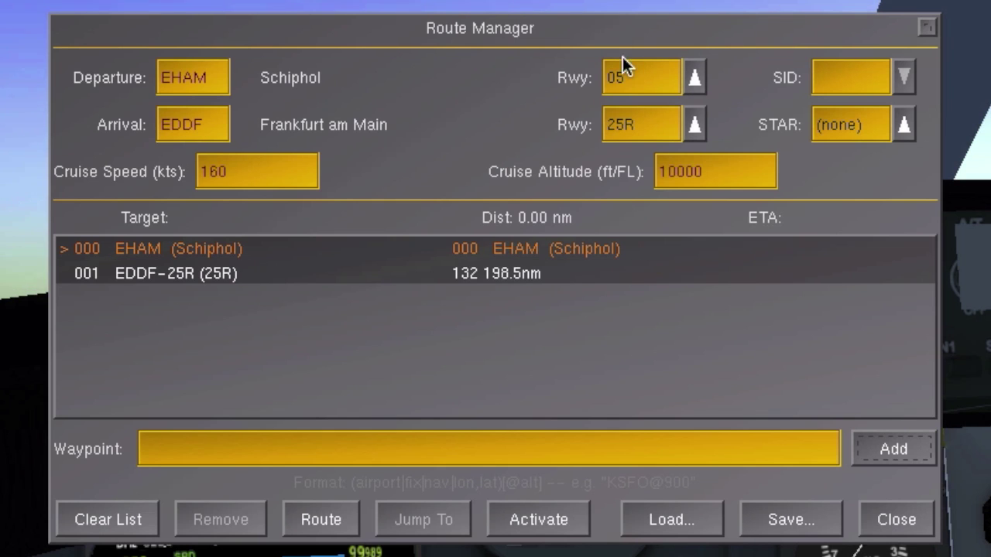
Add GALEC, then remove the misplaced waypoint, leaving only EHAM 05 and EDDF-25R
left_click(265, 446)
type("GALEC")
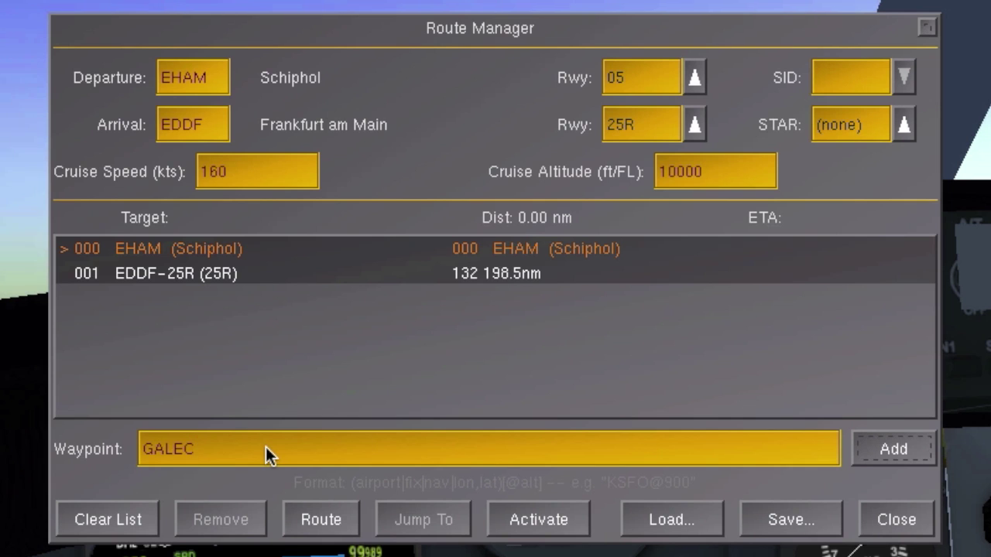
left_click(887, 451)
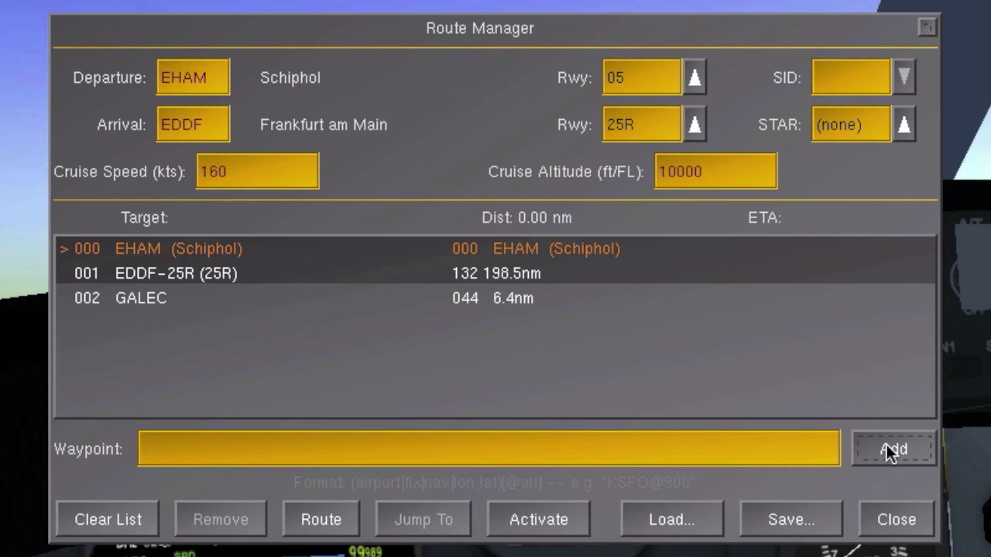
left_click(144, 303)
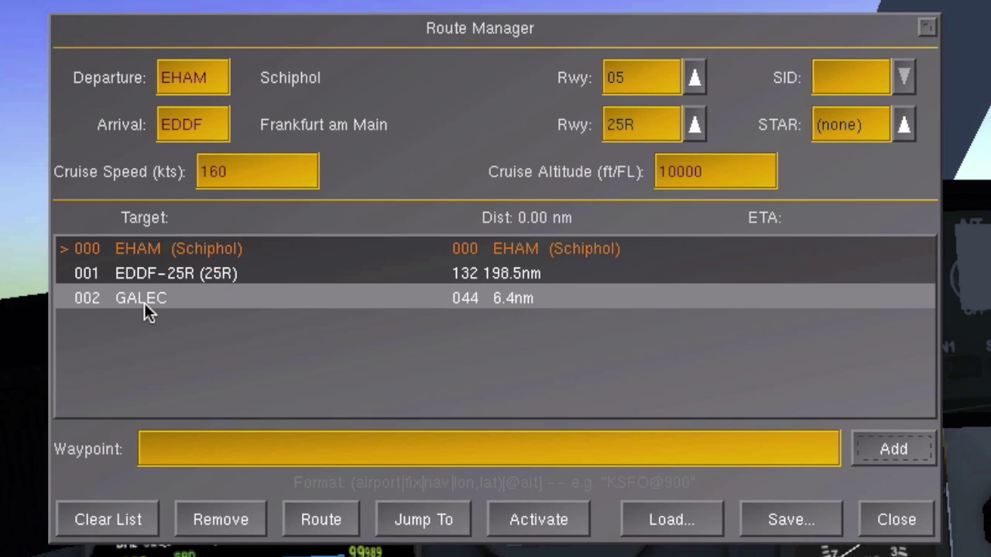
left_click(223, 524)
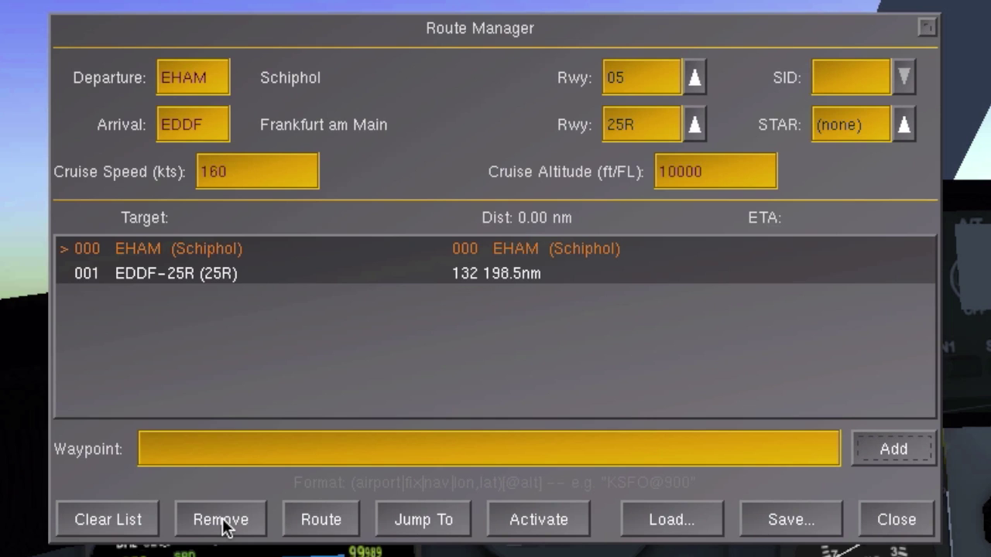
left_click(281, 249)
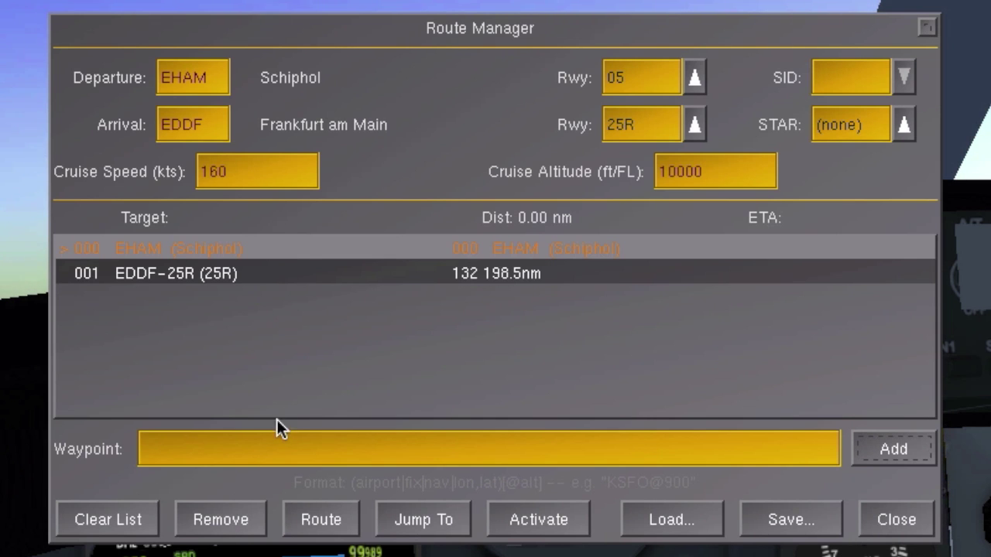
Insert GALEC and then FRD69 at 3000 ft after EHAM in the route
type("GALEC")
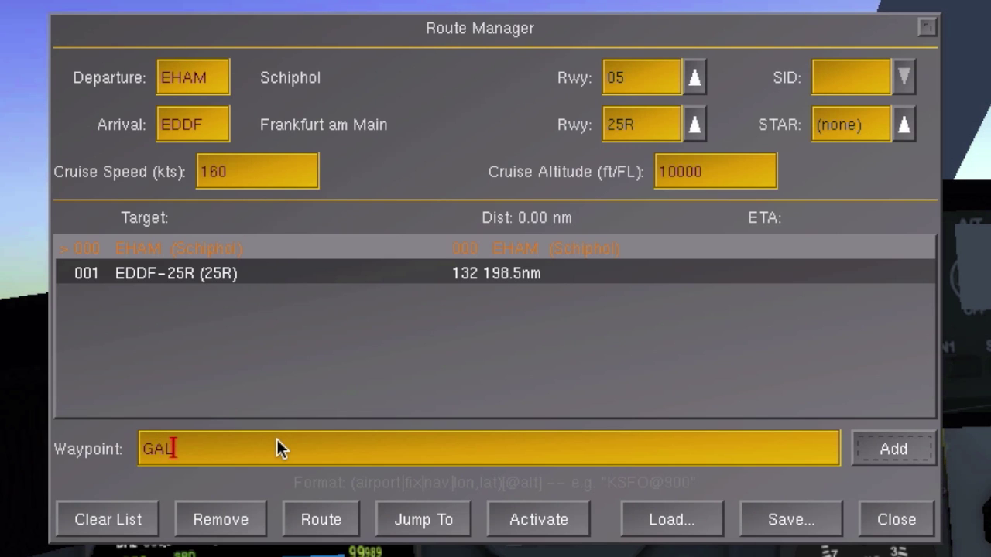
left_click(890, 451)
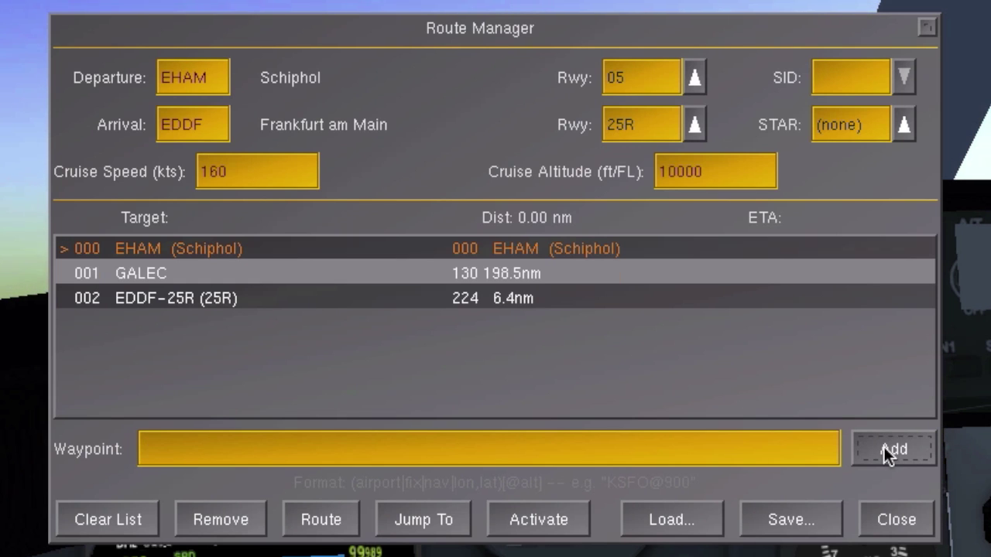
left_click(175, 445)
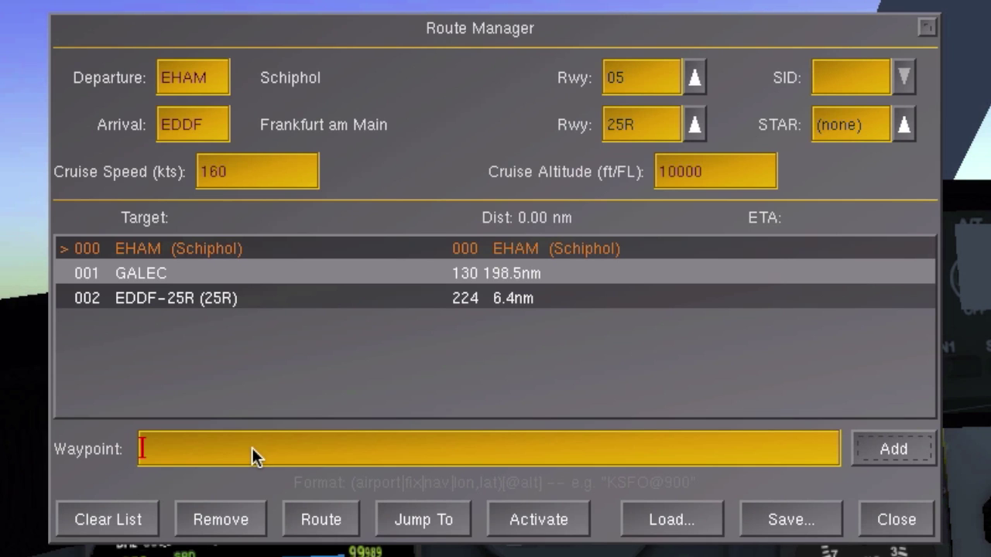
type("FRD69")
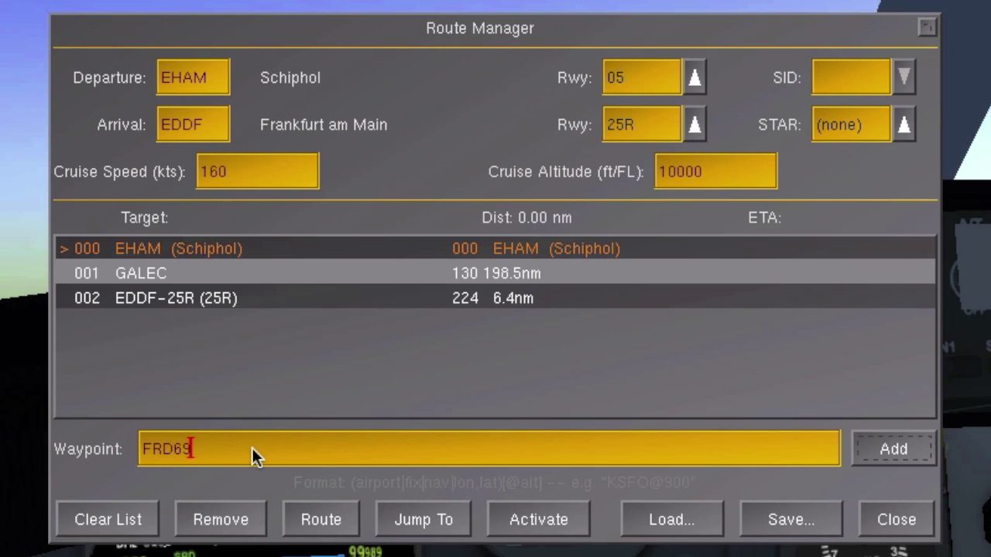
type("@")
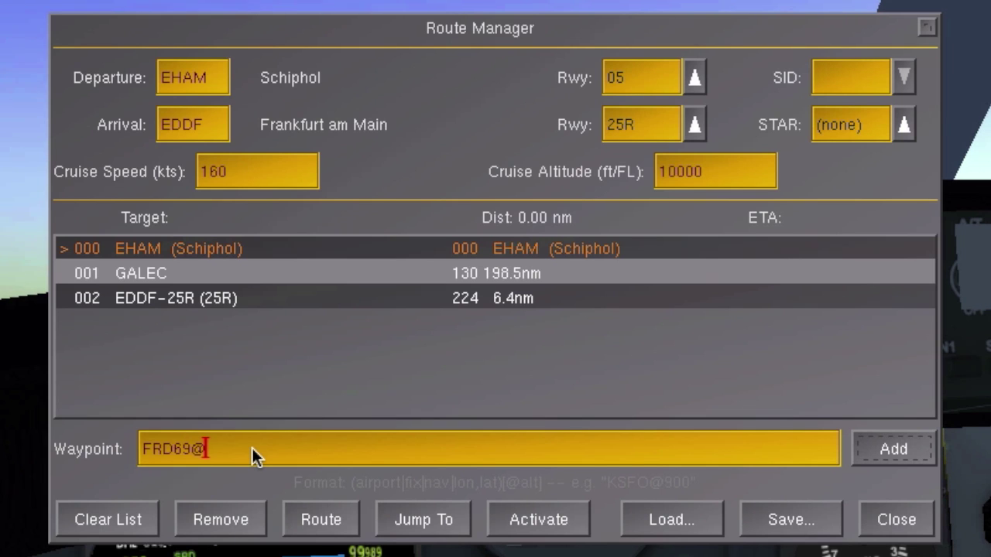
type("3000")
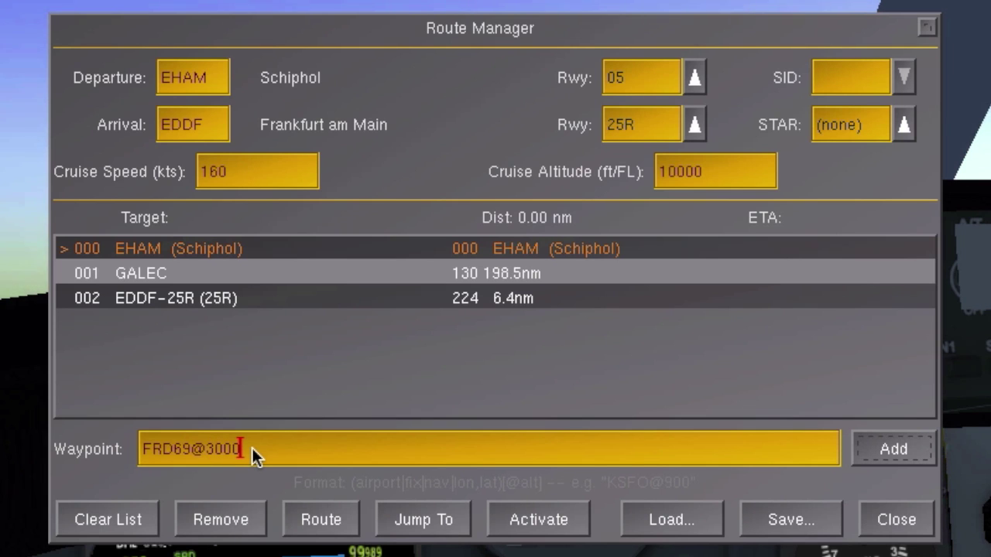
left_click(877, 447)
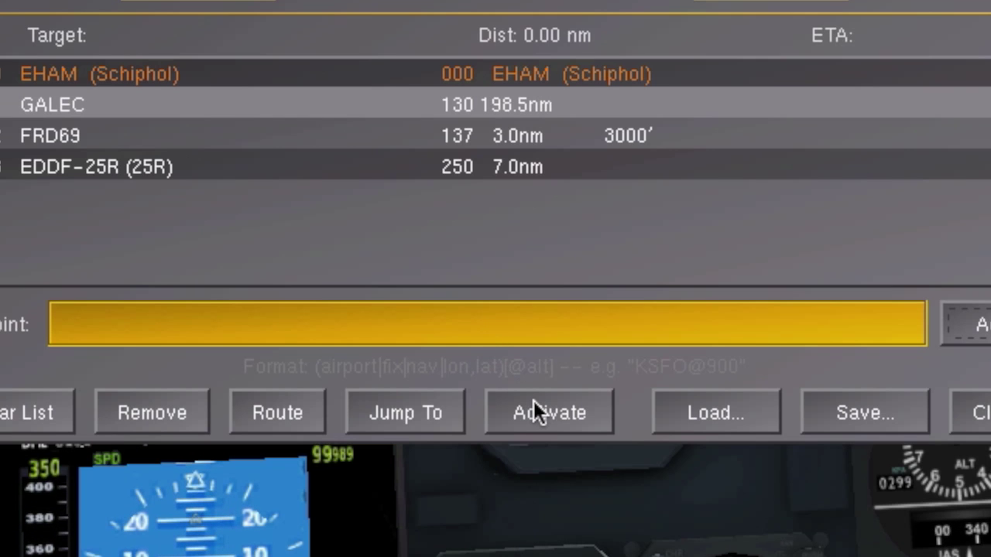
Activate the route and jump to GALEC as the current waypoint, 175.47 nm away
left_click(533, 400)
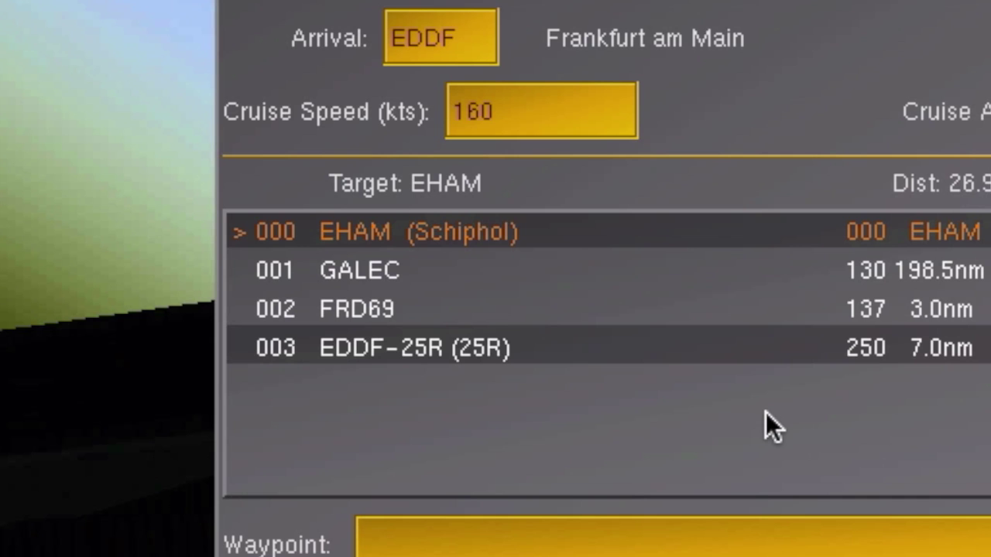
left_click(545, 269)
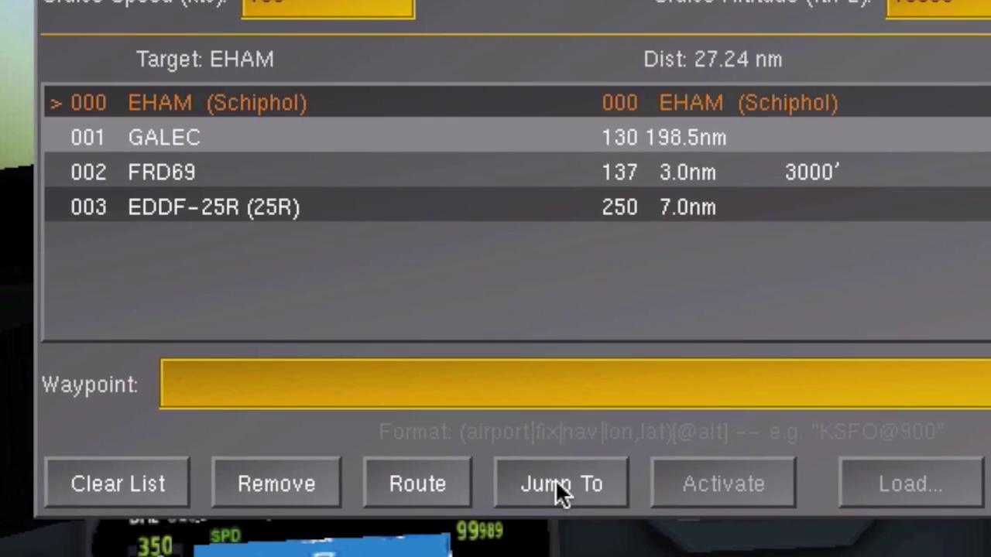
left_click(555, 479)
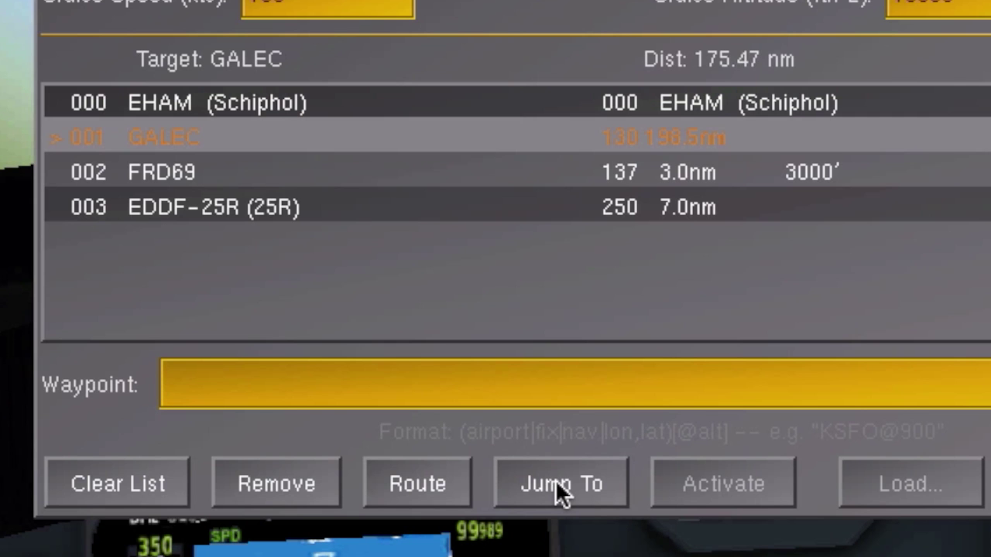